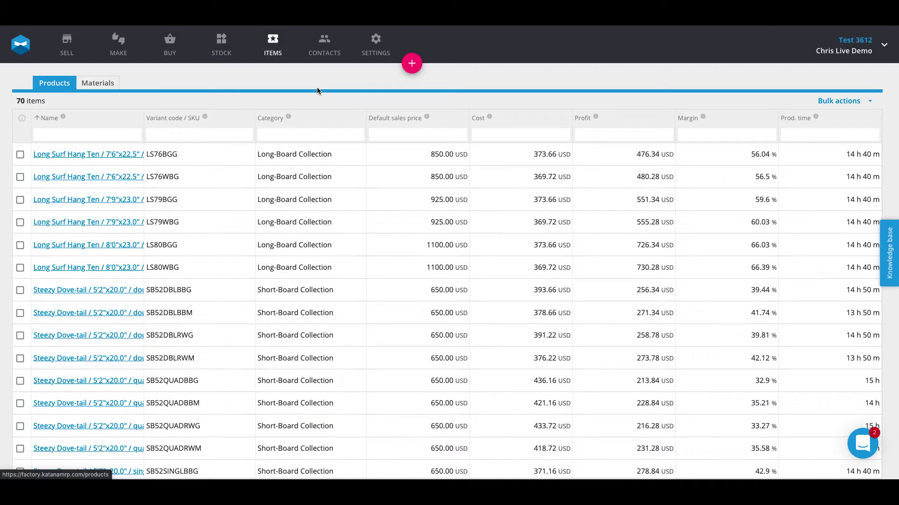
# Open manufacturing order MO-1 from the Make schedule and review its ingredients and operations.
pyautogui.click(118, 44)
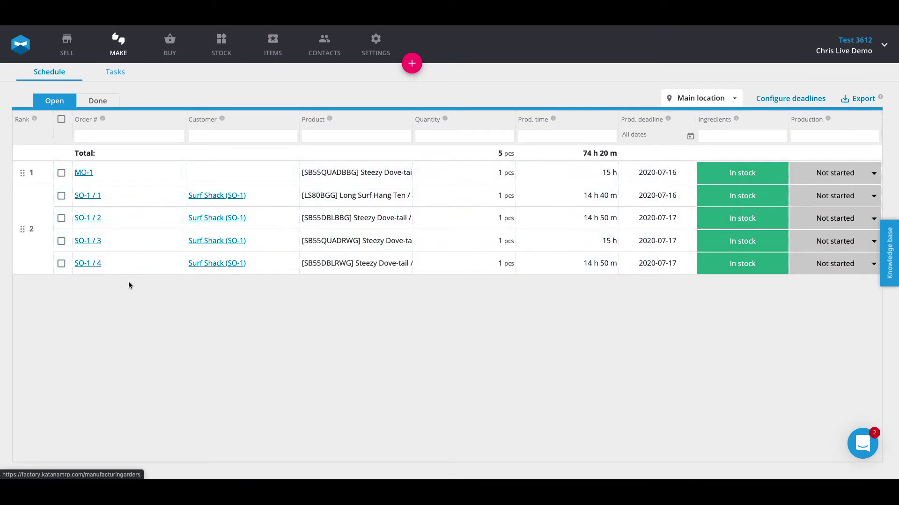
pyautogui.click(103, 178)
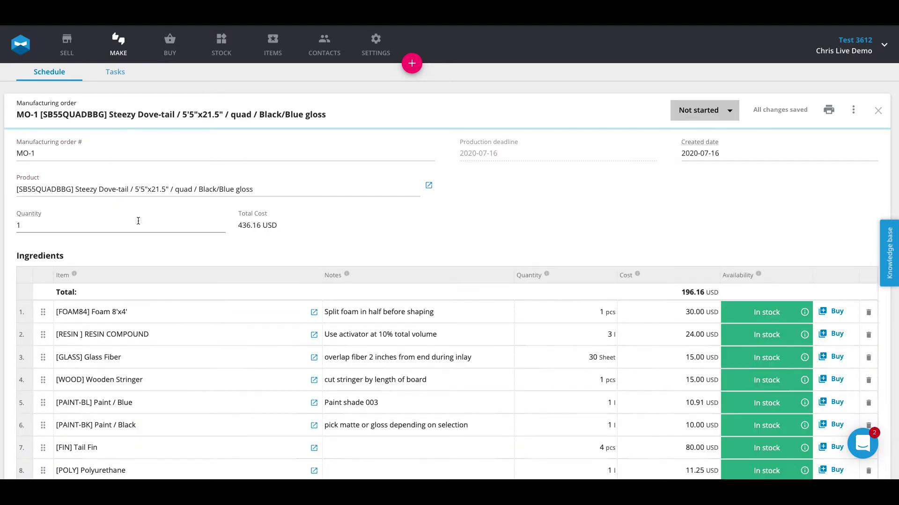
pyautogui.scroll(-9, 141, 234)
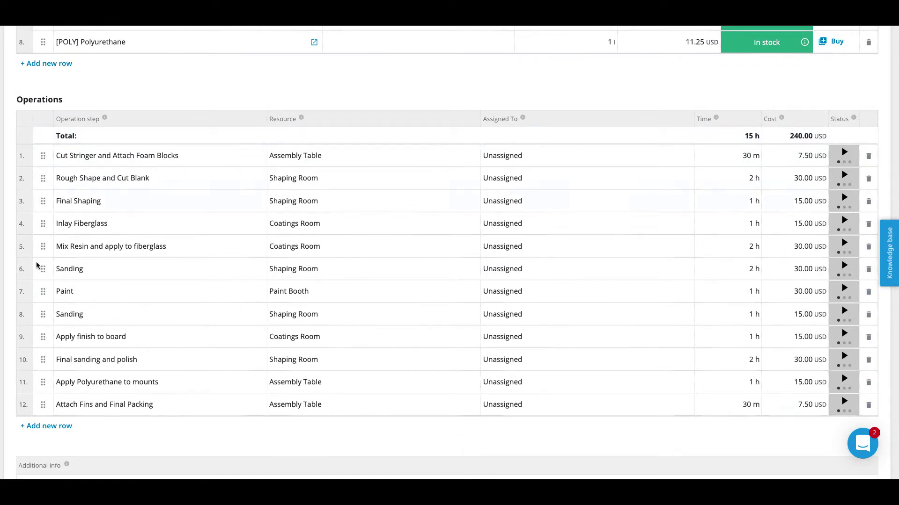
pyautogui.scroll(10, 144, 276)
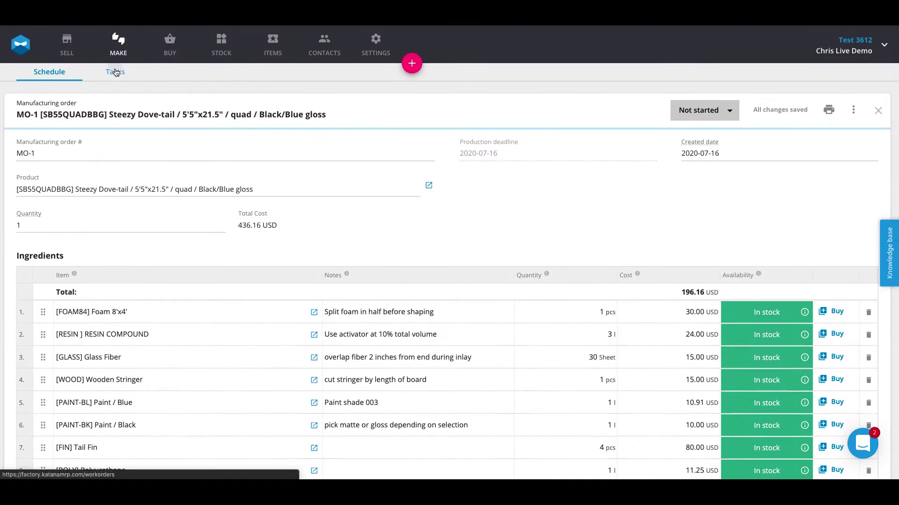
# In the Tasks list, collapse the Assembly Table, Shaping Room, Coatings Room and Paint Booth groups, then re-expand Assembly Table.
pyautogui.click(115, 73)
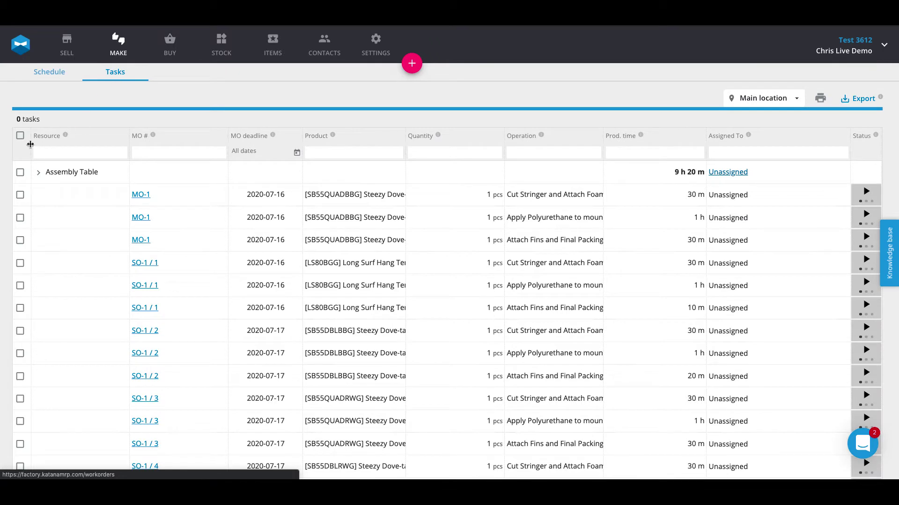
pyautogui.click(38, 173)
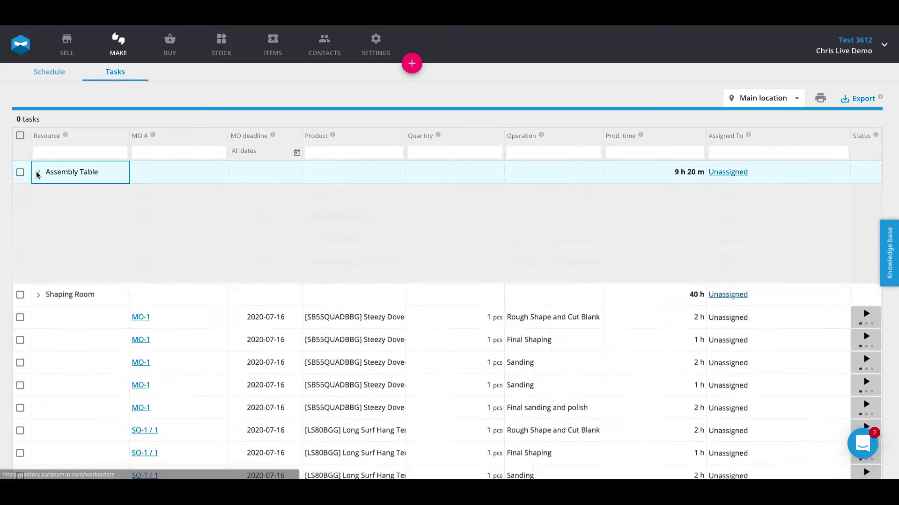
pyautogui.click(38, 195)
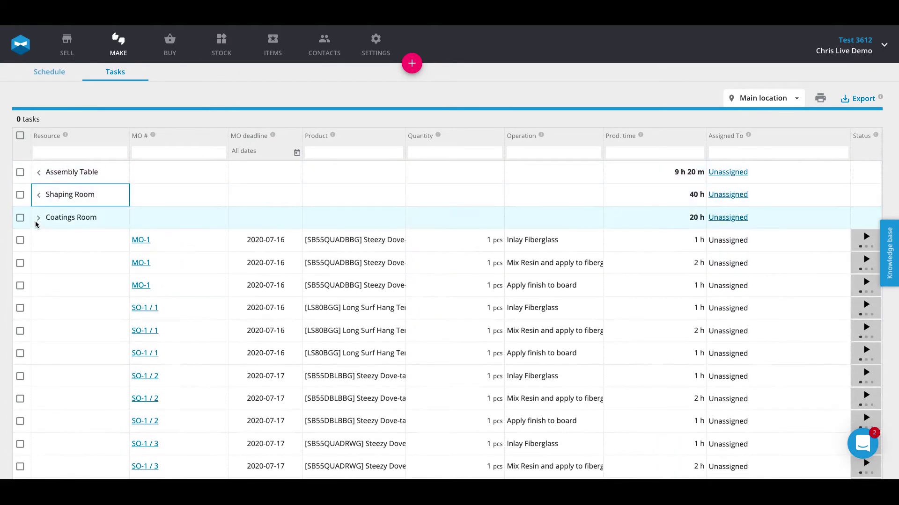
pyautogui.click(37, 218)
pyautogui.click(37, 239)
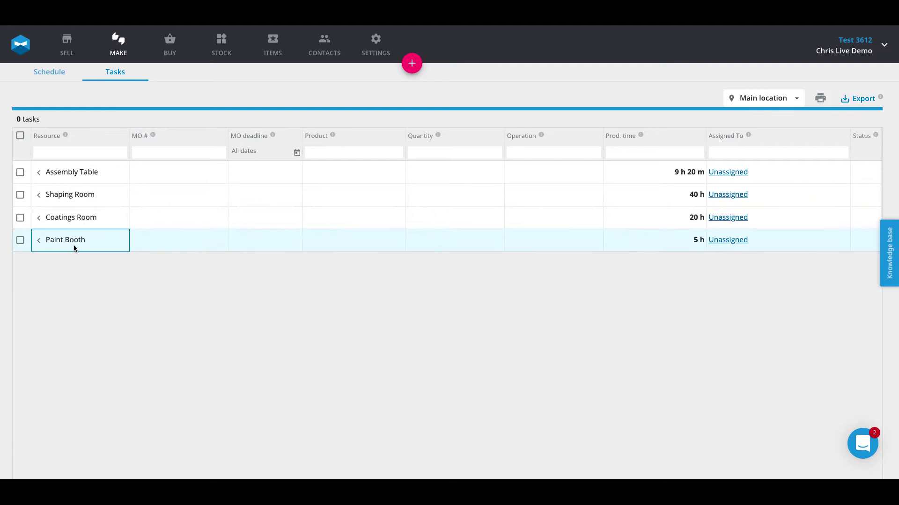
pyautogui.click(39, 173)
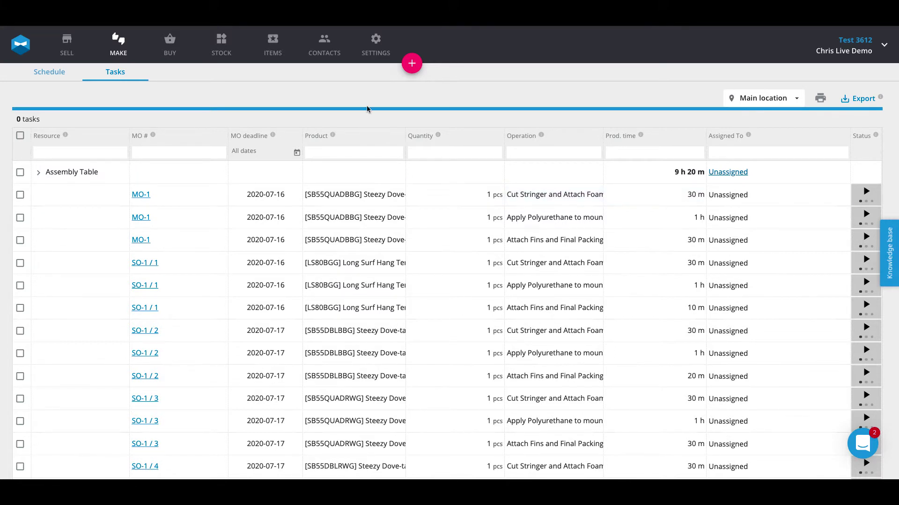
# Go to the Team page from the account menu and start adding a new team member.
pyautogui.click(882, 45)
pyautogui.click(849, 93)
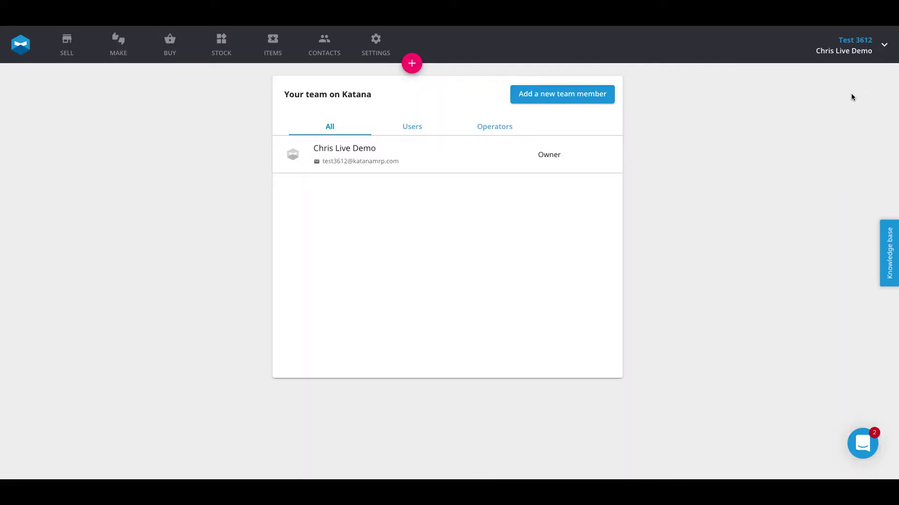
pyautogui.click(558, 96)
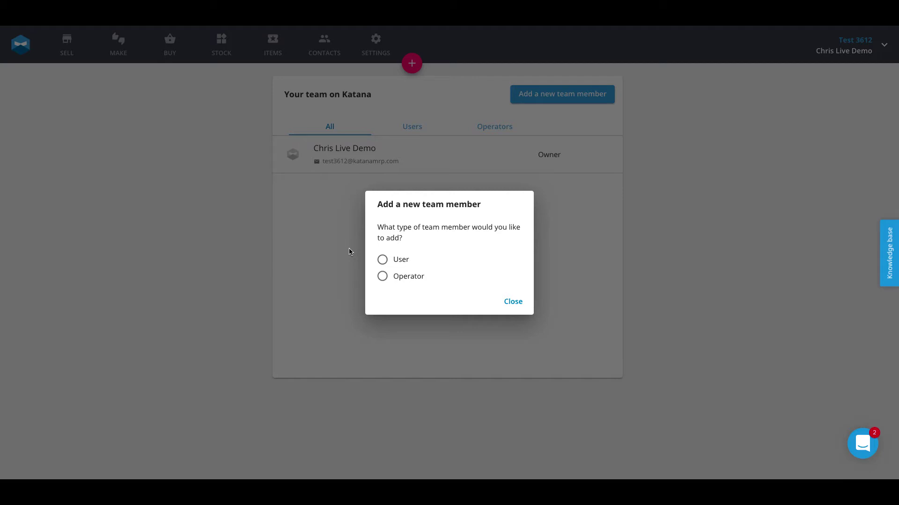
# Add an Operator with the person's full name and a 6-digit login code.
pyautogui.click(383, 278)
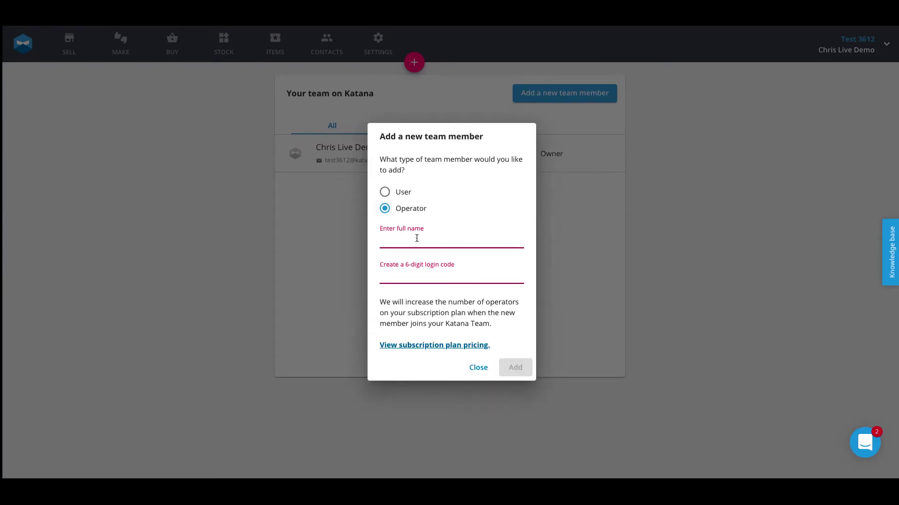
pyautogui.click(416, 239)
pyautogui.write('Jason')
pyautogui.click(474, 223)
pyautogui.click(393, 271)
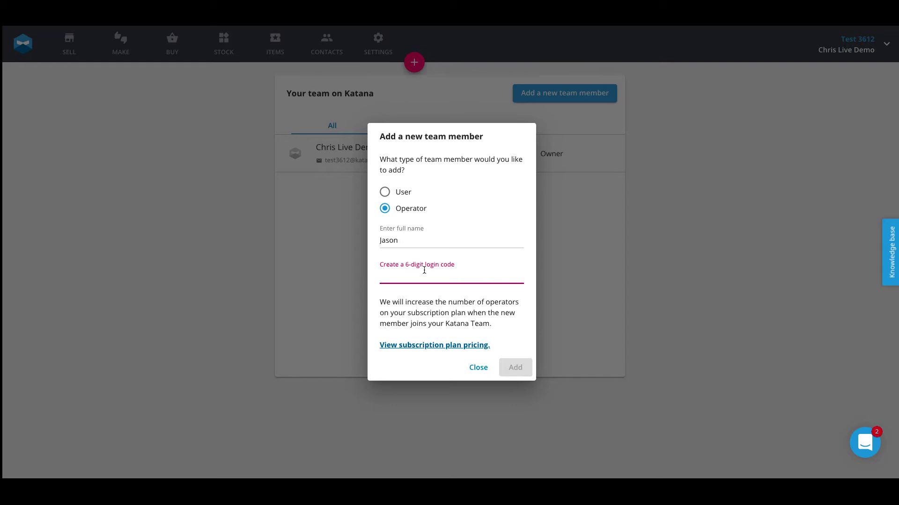
pyautogui.write('111111')
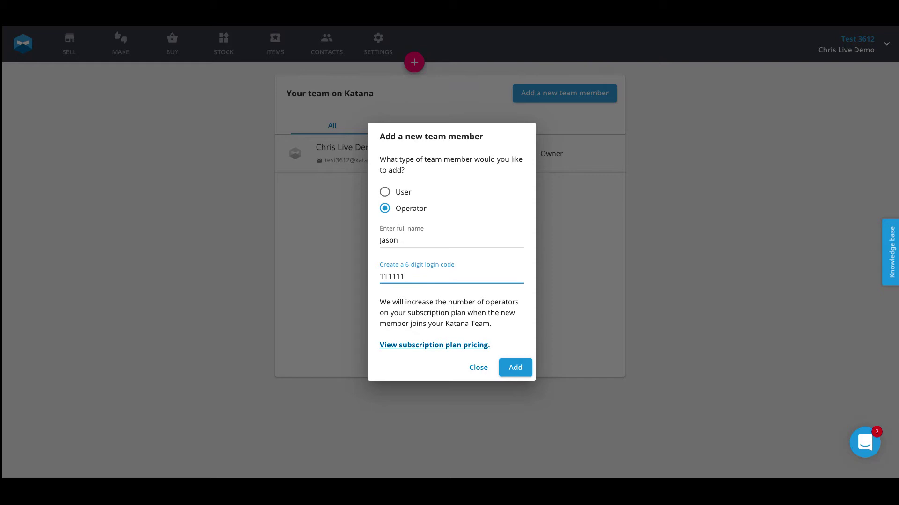
pyautogui.click(513, 369)
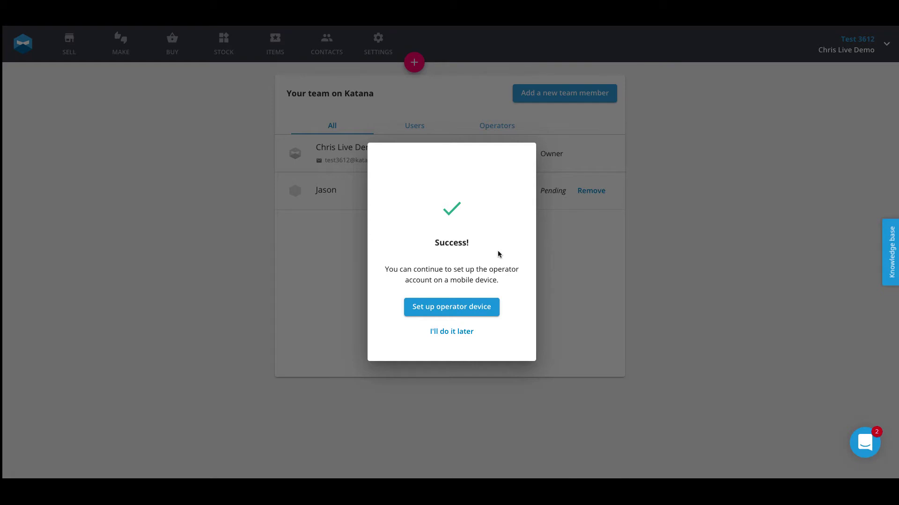
# Start the operator device setup to show the connection QR code.
pyautogui.click(450, 312)
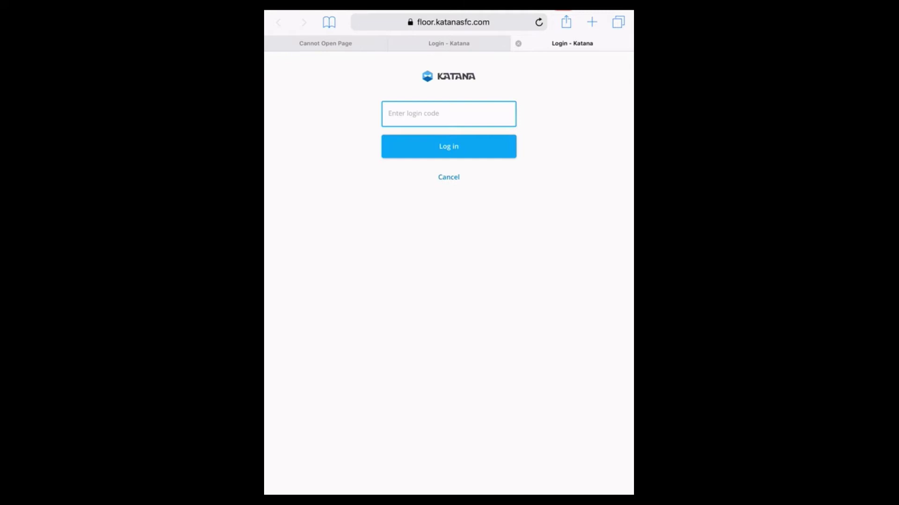
# Log in to Shop Floor on the iPad with the operator's 6-digit login code.
pyautogui.click(449, 114)
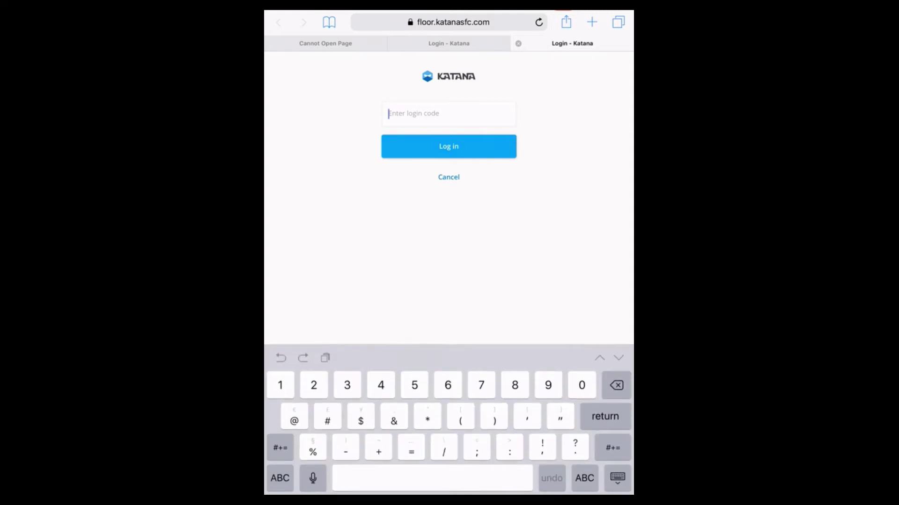
pyautogui.write('111111')
pyautogui.click(448, 146)
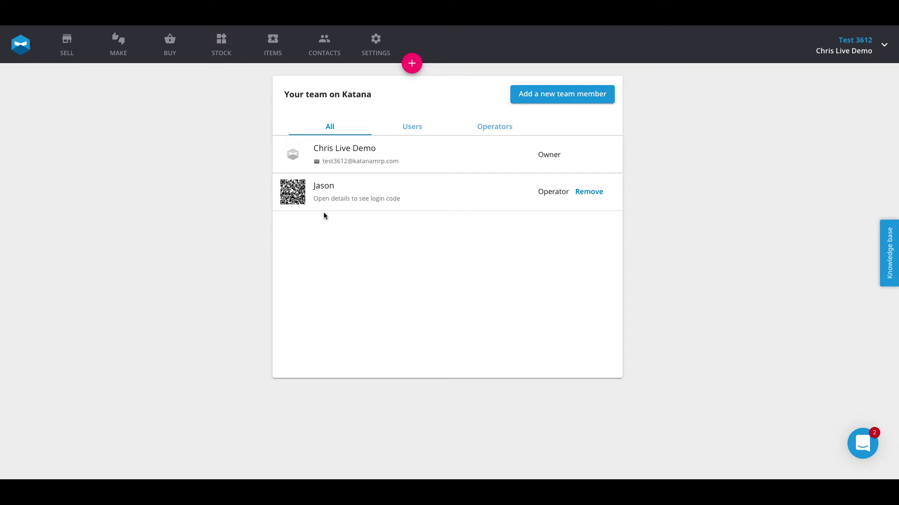
# Return to the Make Tasks list and bring the Assembly Table group back into view.
pyautogui.click(117, 50)
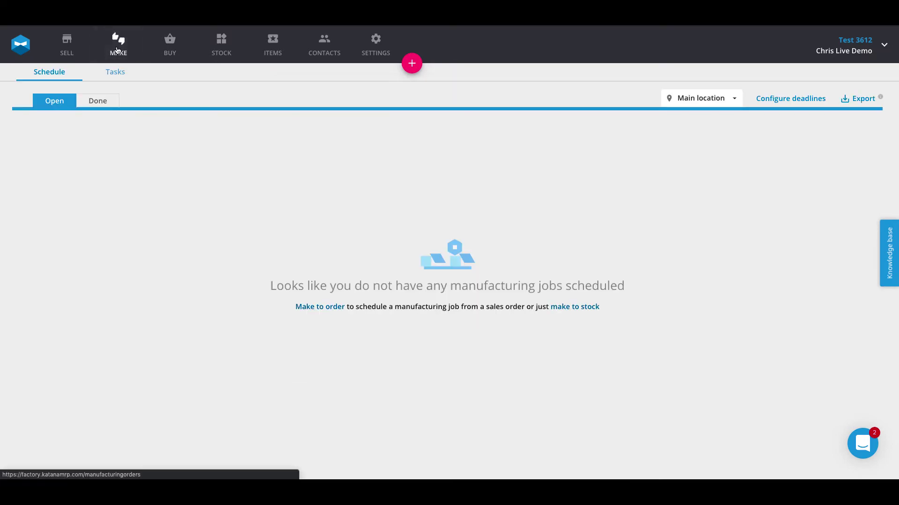
pyautogui.click(115, 72)
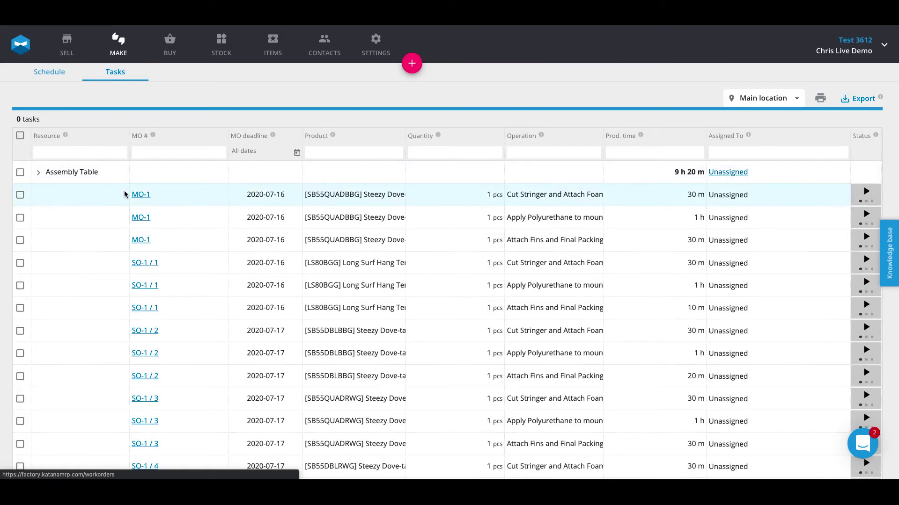
pyautogui.scroll(-10, 125, 195)
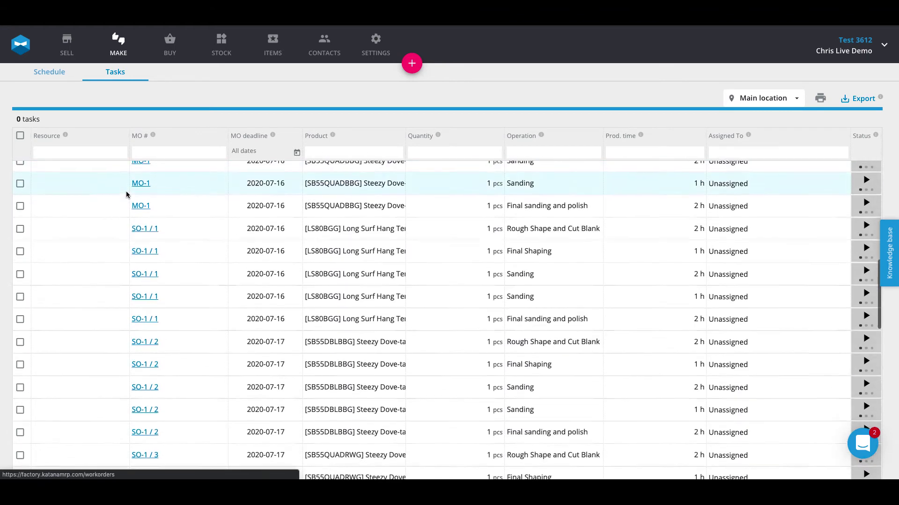
pyautogui.scroll(10, 126, 194)
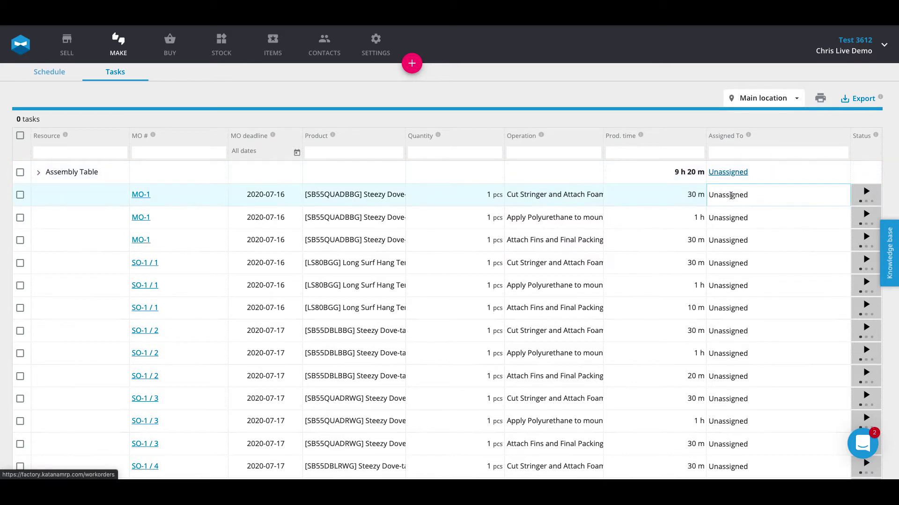
# Assign the new operator to the first MO-1 Assembly Table task.
pyautogui.click(749, 196)
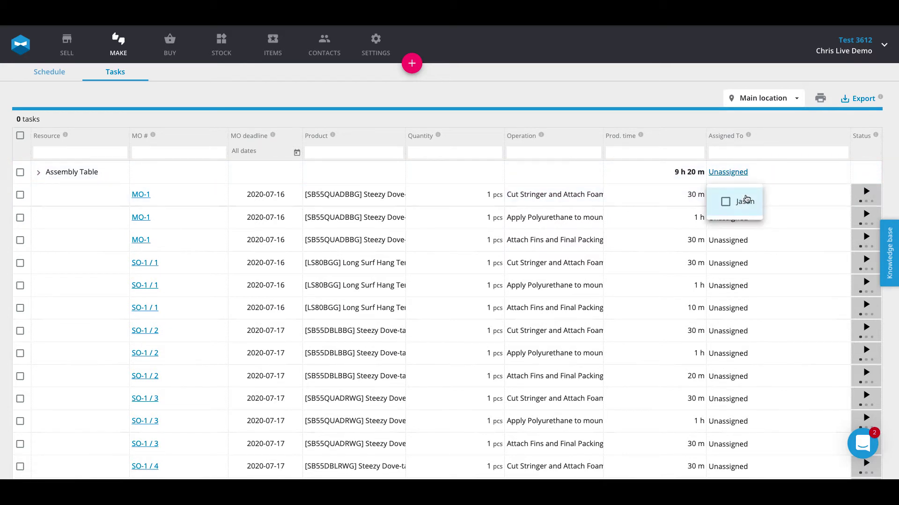
pyautogui.click(724, 202)
pyautogui.click(614, 106)
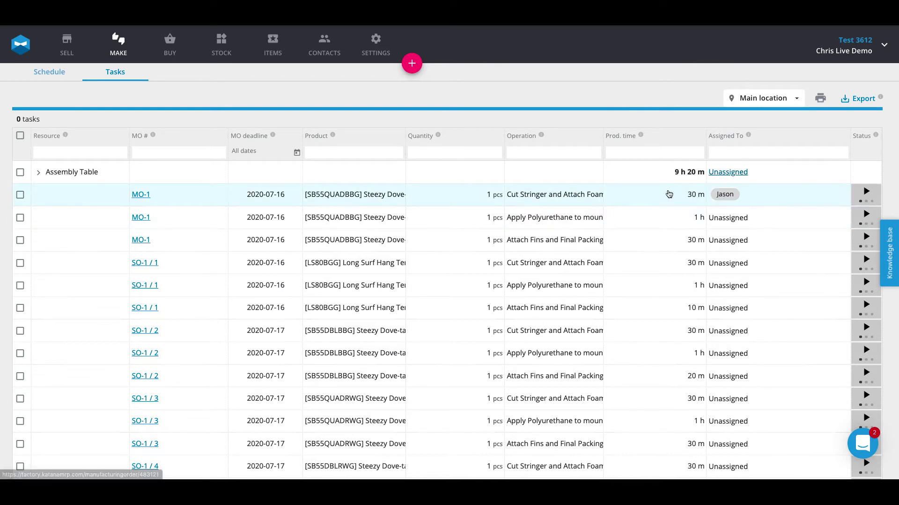
# Select all 15 Assembly Table tasks and assign them to the new operator, then check the list.
pyautogui.click(20, 172)
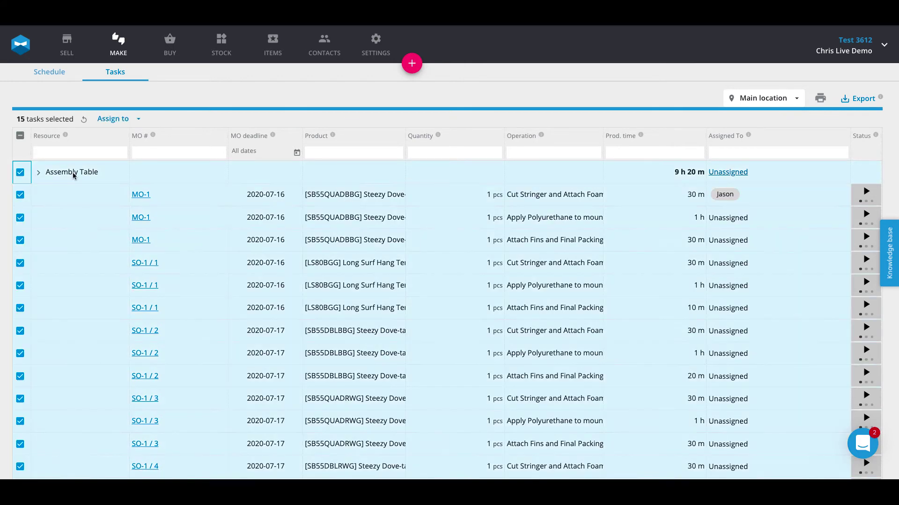
pyautogui.scroll(-1, 61, 203)
pyautogui.scroll(-2, 61, 202)
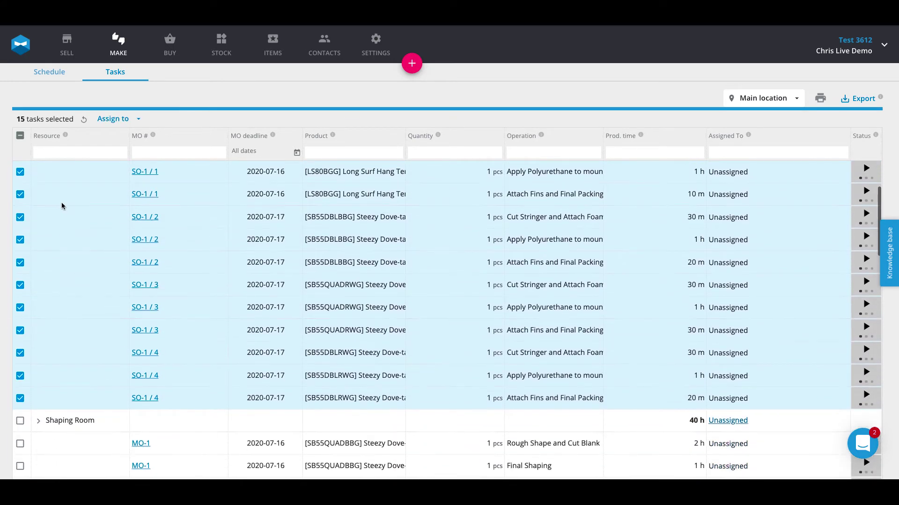
pyautogui.scroll(3, 57, 266)
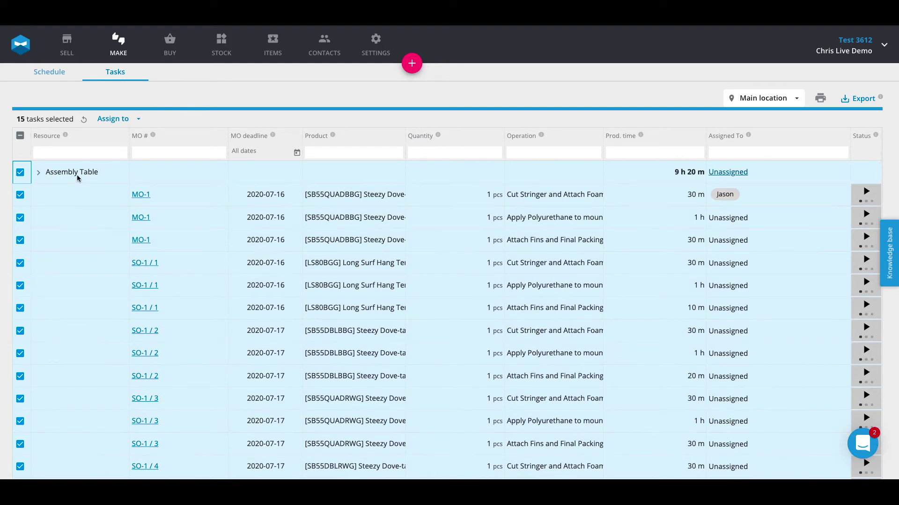
pyautogui.click(113, 121)
pyautogui.click(117, 123)
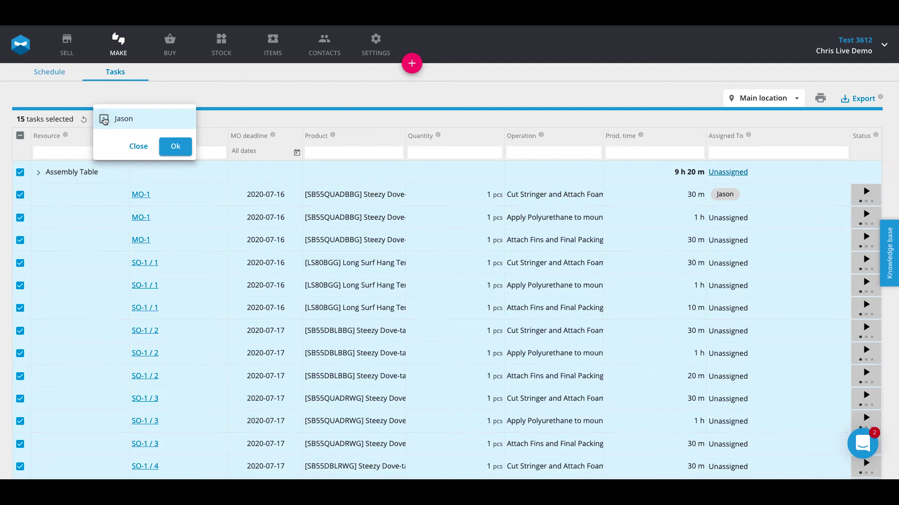
pyautogui.click(176, 147)
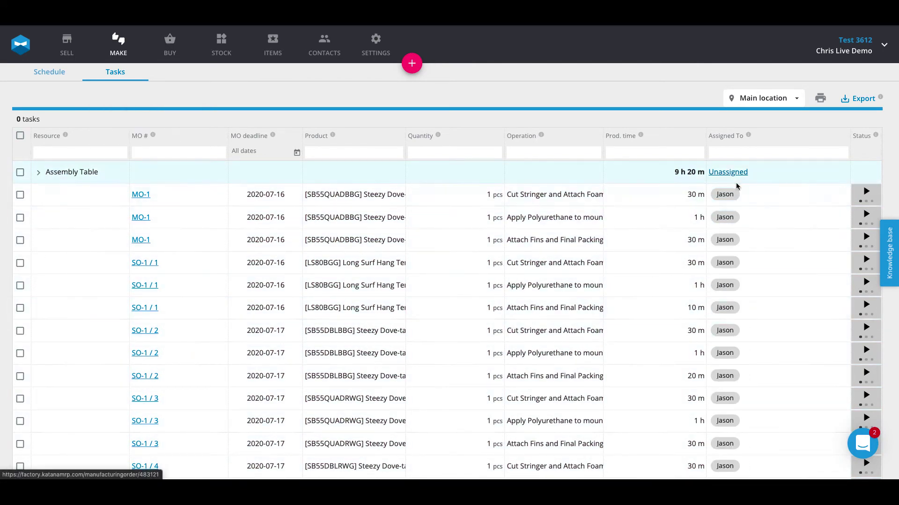
pyautogui.scroll(-4, 726, 207)
pyautogui.scroll(4, 727, 261)
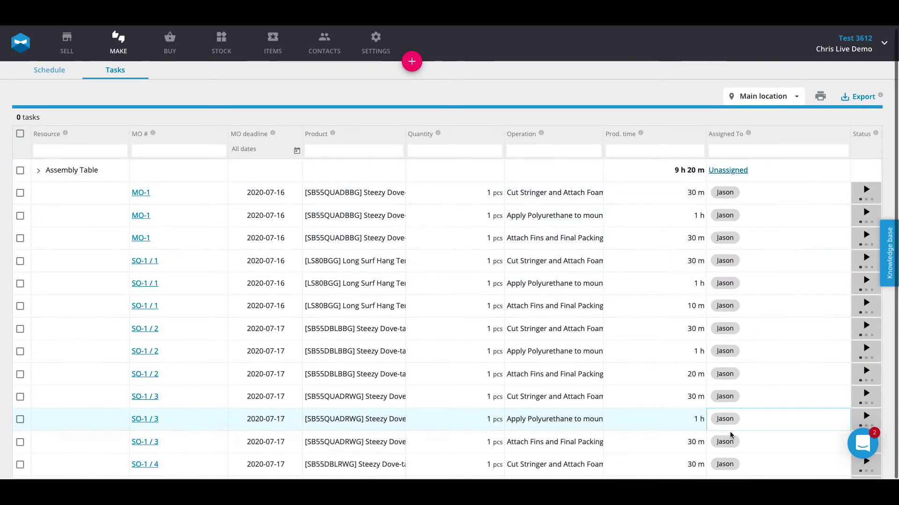
pyautogui.scroll(-1, 732, 421)
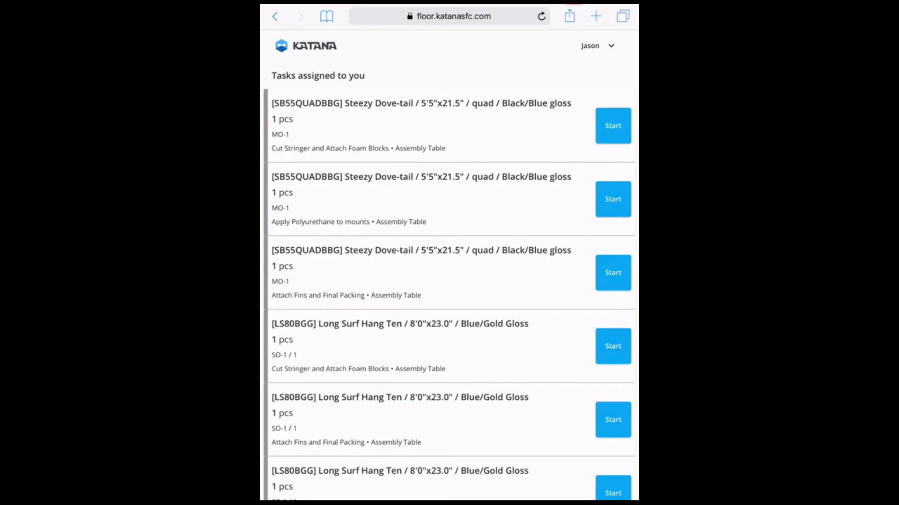
pyautogui.scroll(-10, 449, 253)
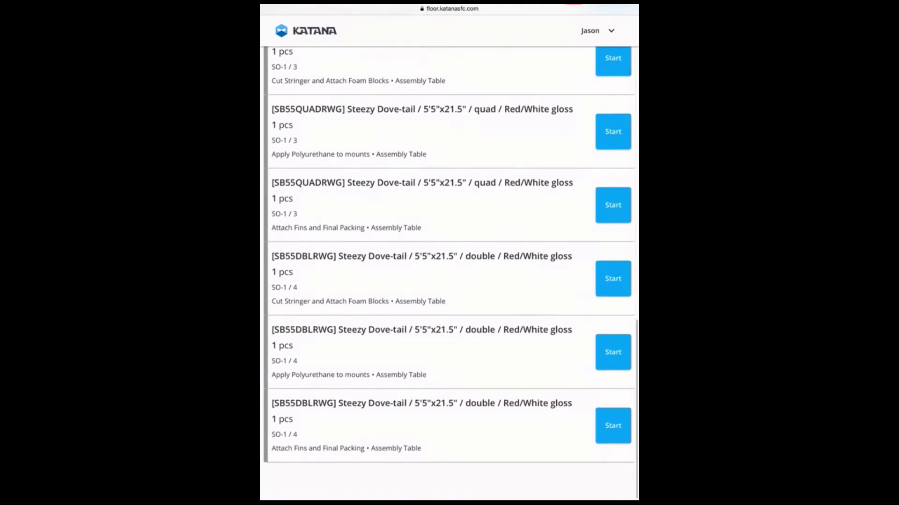
# Scroll the assigned task list back up to the first MO-1 task.
pyautogui.scroll(8, 449, 252)
pyautogui.scroll(6, 450, 253)
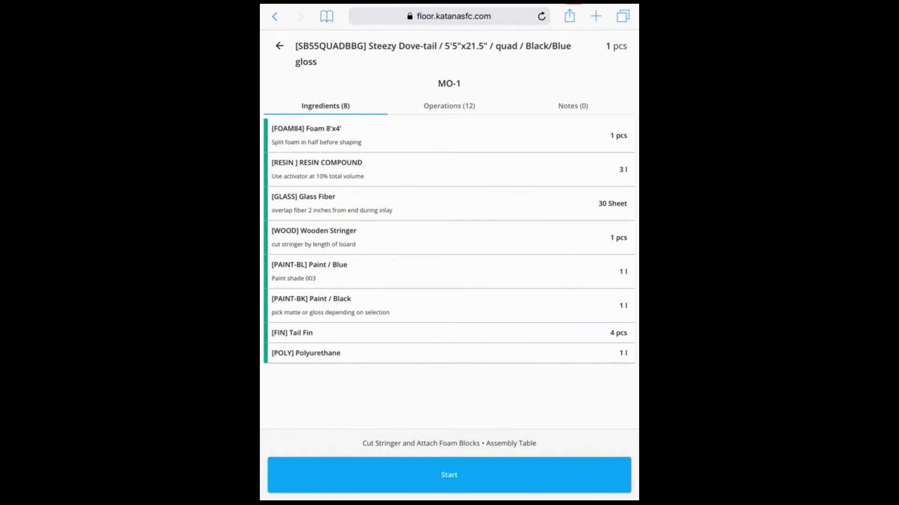
pyautogui.click(449, 106)
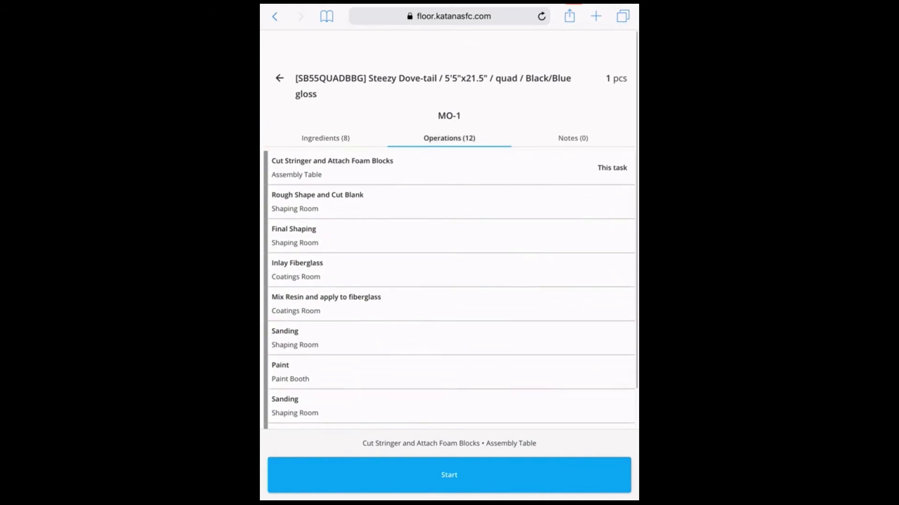
pyautogui.scroll(-3, 449, 234)
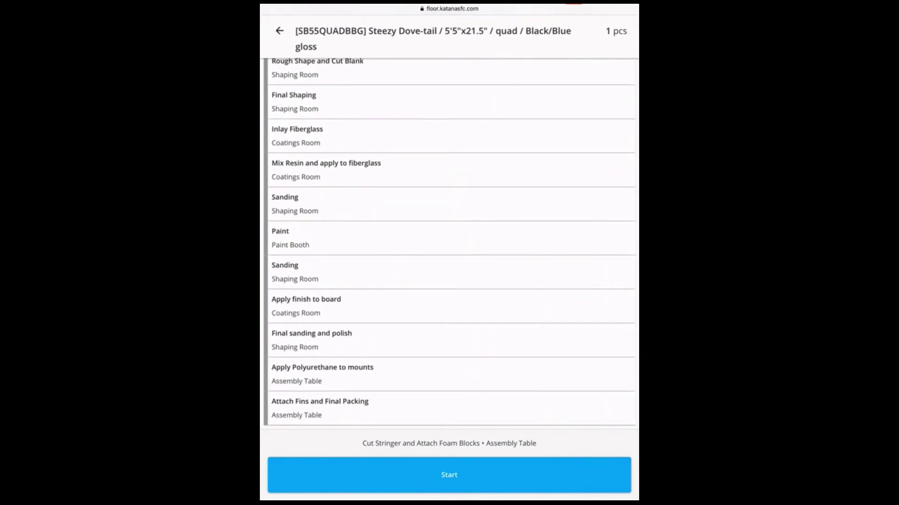
pyautogui.scroll(5, 449, 234)
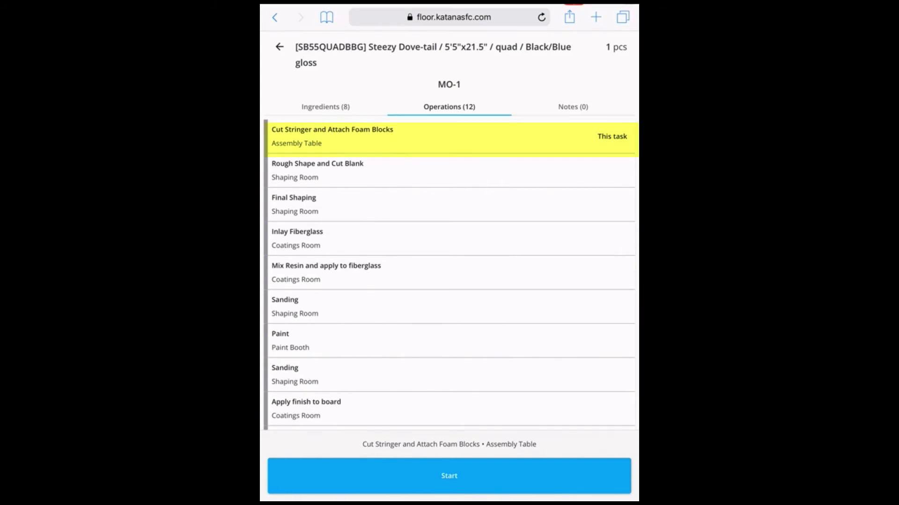
pyautogui.click(572, 107)
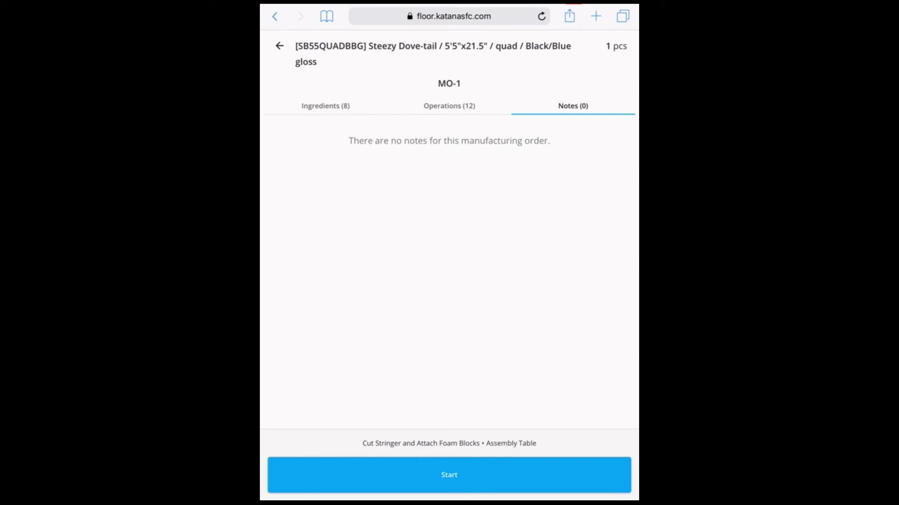
pyautogui.scroll(-2, 450, 234)
pyautogui.click(325, 106)
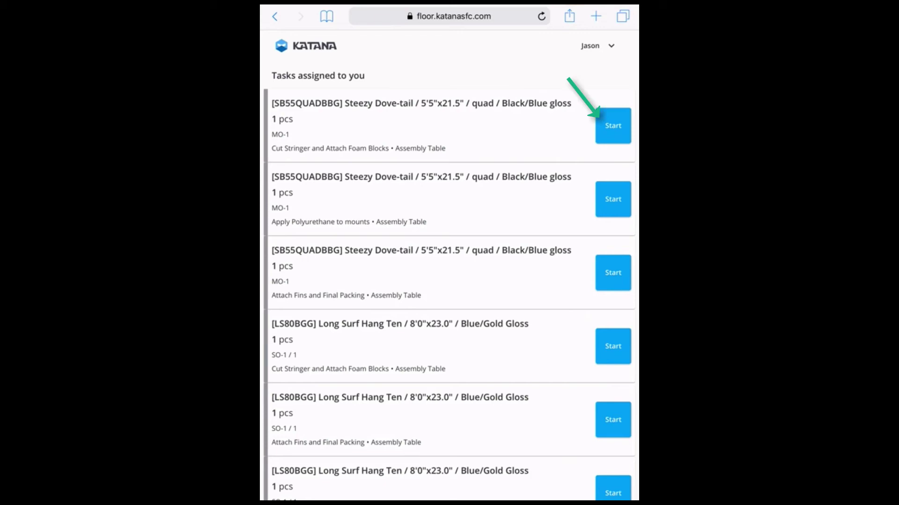
# Start the MO-1 Cut Stringer and Attach Foam Blocks task.
pyautogui.click(613, 125)
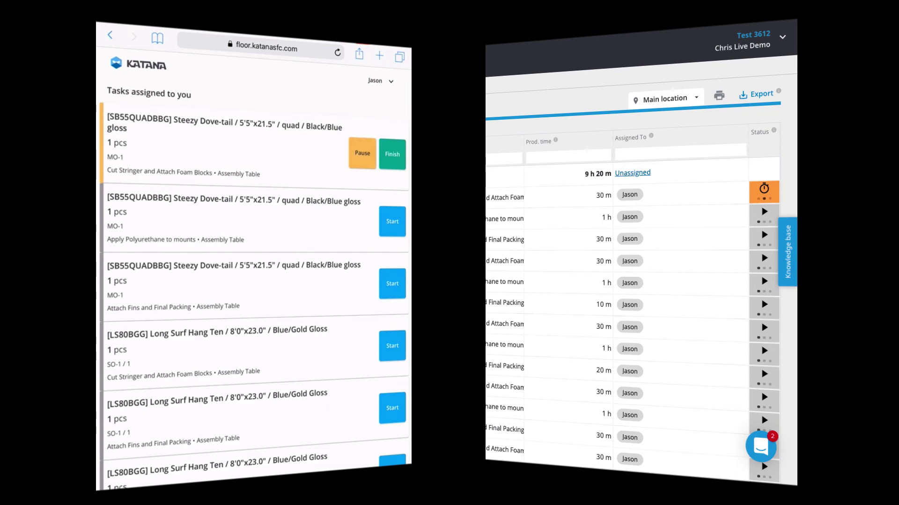
# Pause and resume the running Cut Stringer task, then start SO-1 / 1's Cut Stringer, Attach Fins and Apply Polyurethane tasks.
pyautogui.click(362, 153)
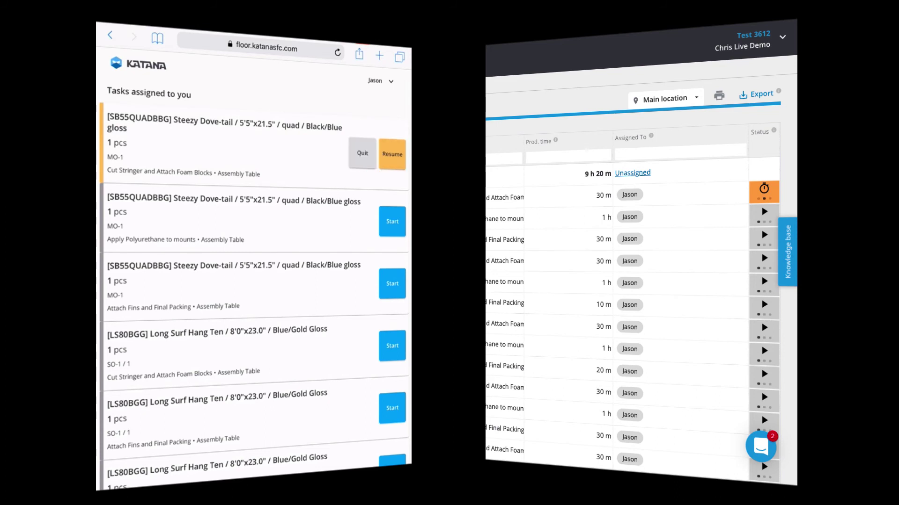
pyautogui.click(392, 154)
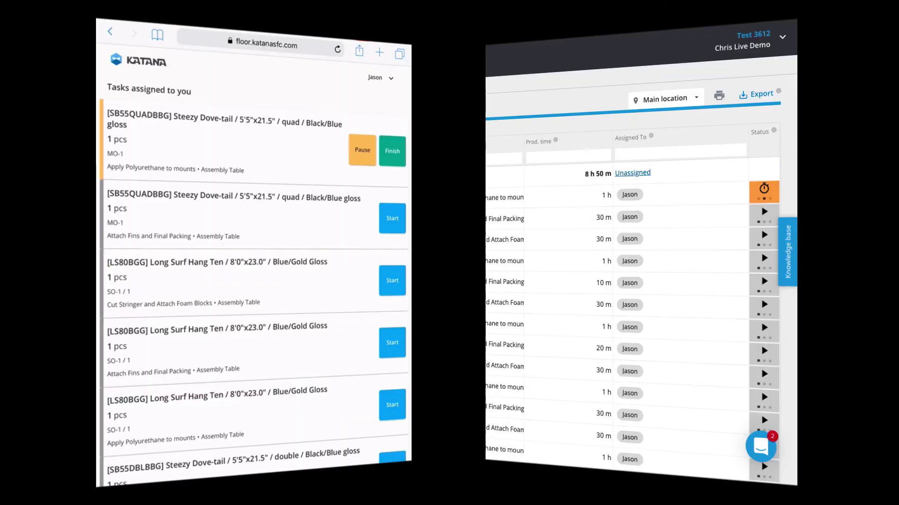
pyautogui.click(392, 291)
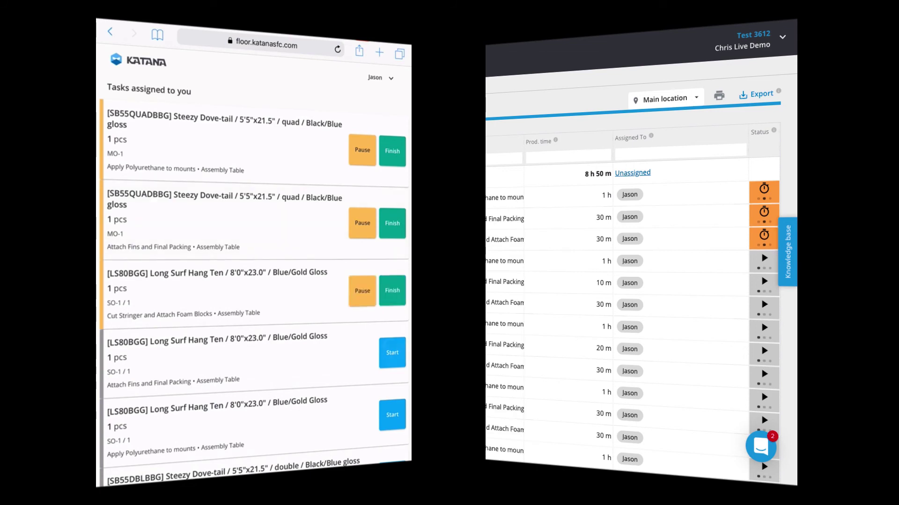
pyautogui.click(392, 353)
pyautogui.click(393, 414)
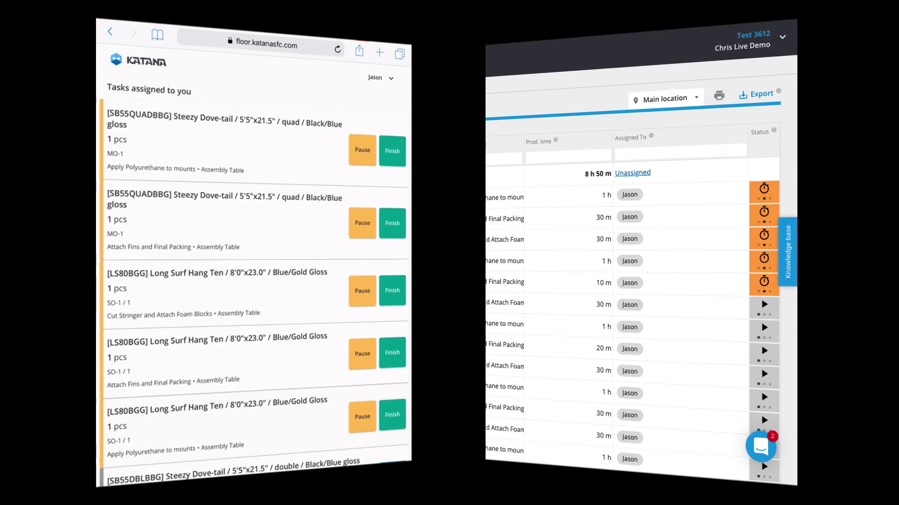
# Finish MO-1's Apply Polyurethane and Attach Fins tasks and all three SO-1 / 1 tasks.
pyautogui.click(392, 150)
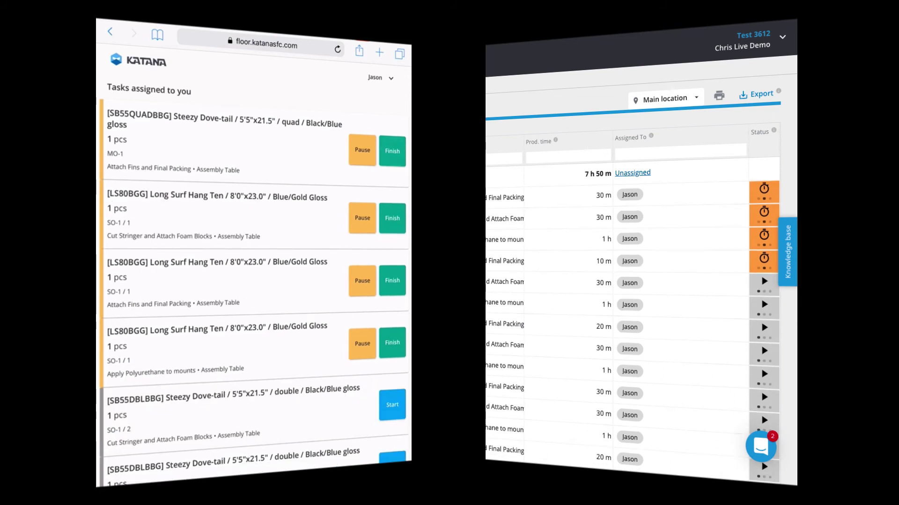
pyautogui.click(392, 151)
pyautogui.click(392, 146)
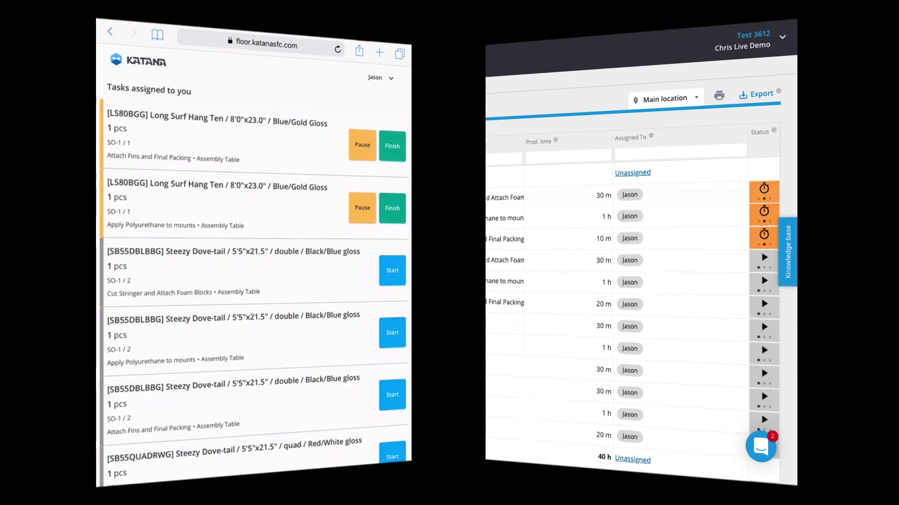
pyautogui.click(392, 146)
pyautogui.click(393, 146)
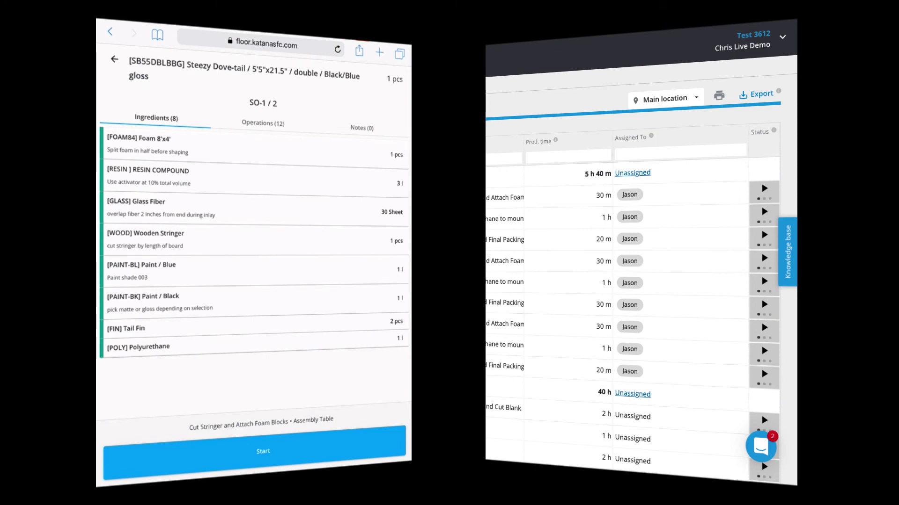
# Start, pause, resume and finish the SO-1 / 2 Cut Stringer task.
pyautogui.click(260, 451)
pyautogui.click(182, 457)
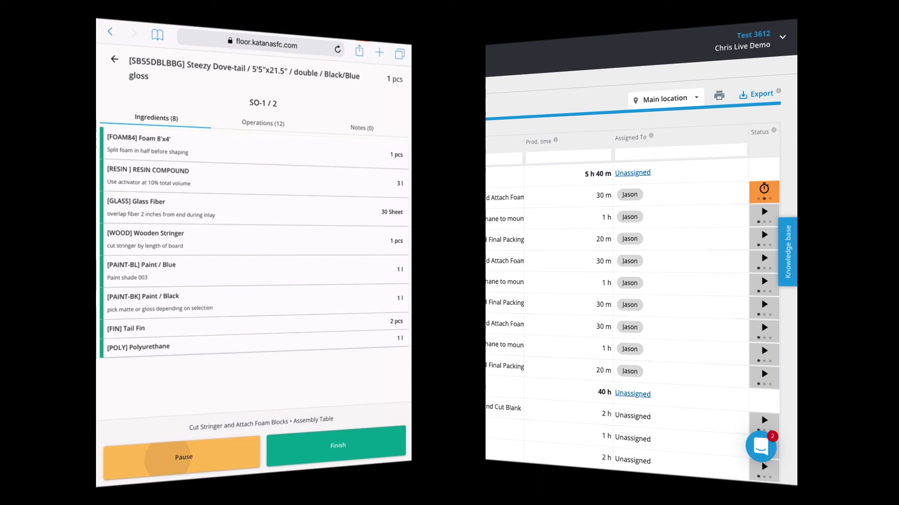
pyautogui.click(337, 446)
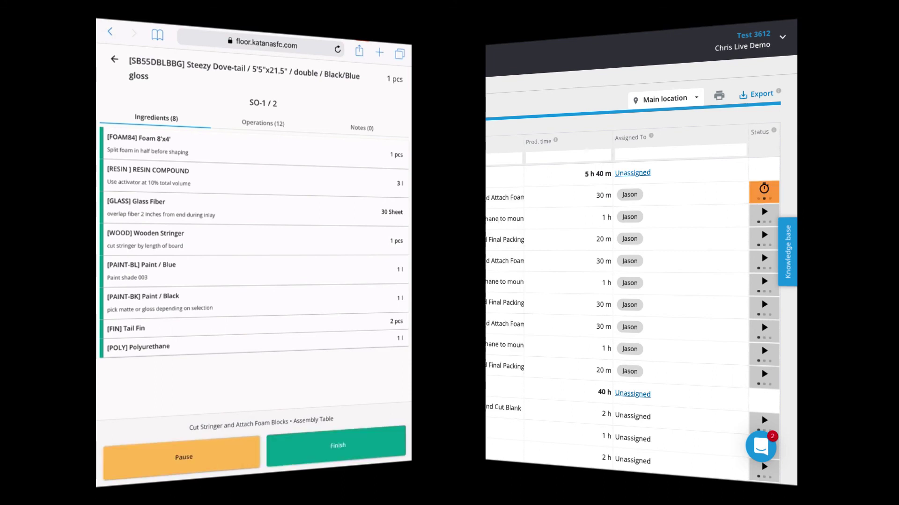
pyautogui.click(336, 445)
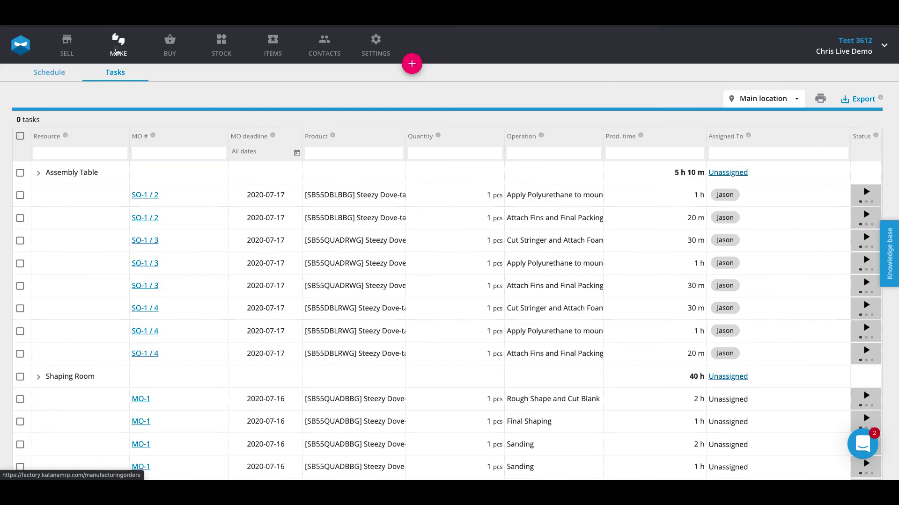
# Open the Make schedule and check MO-1's production status options.
pyautogui.click(117, 52)
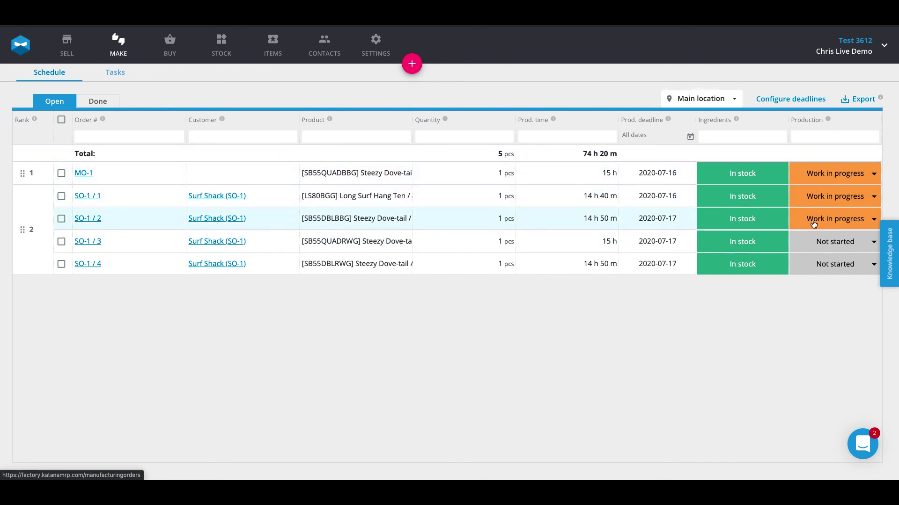
pyautogui.click(827, 175)
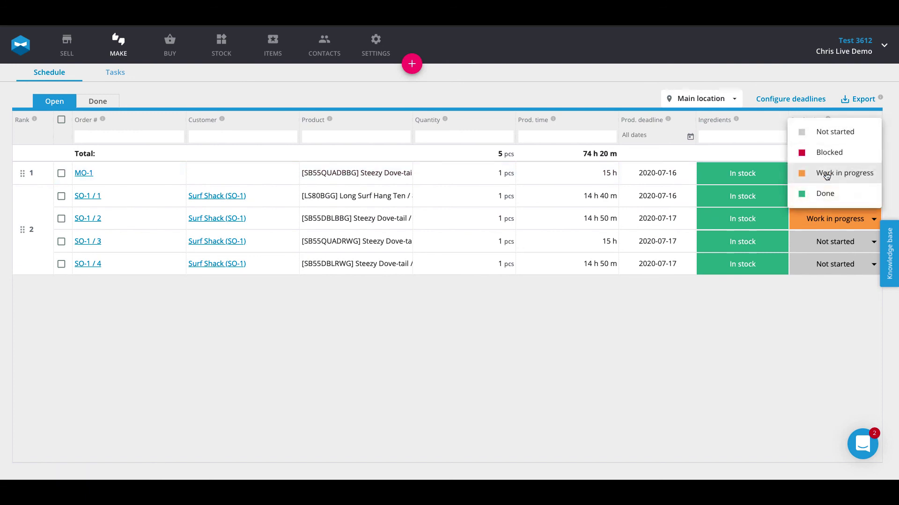
pyautogui.click(701, 333)
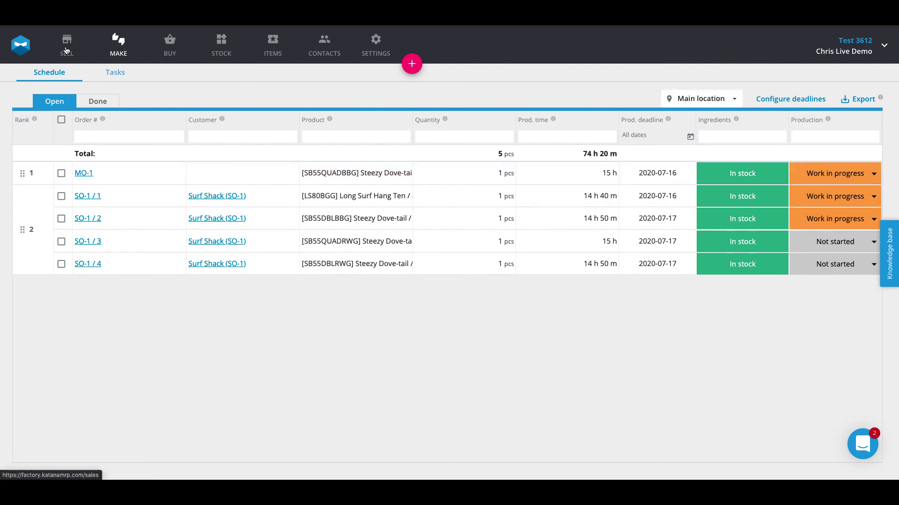
# Go to the SELL section's list of sales orders.
pyautogui.click(66, 49)
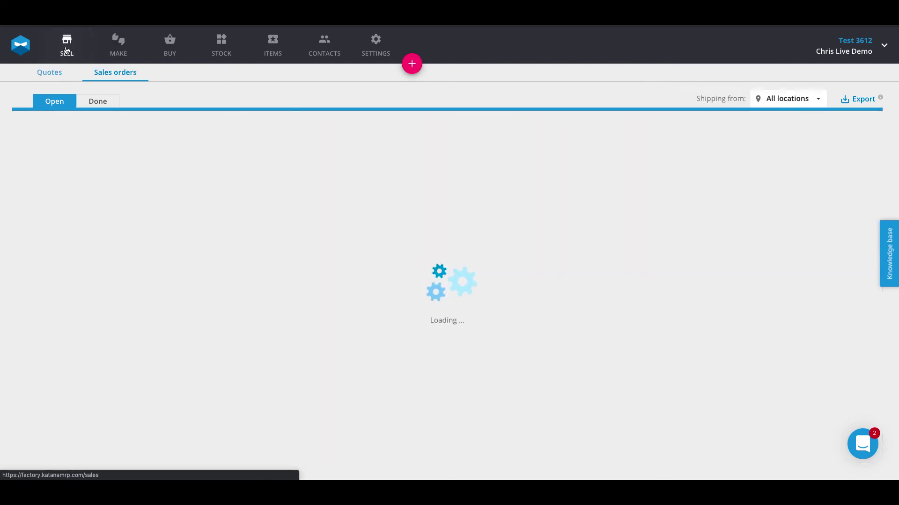